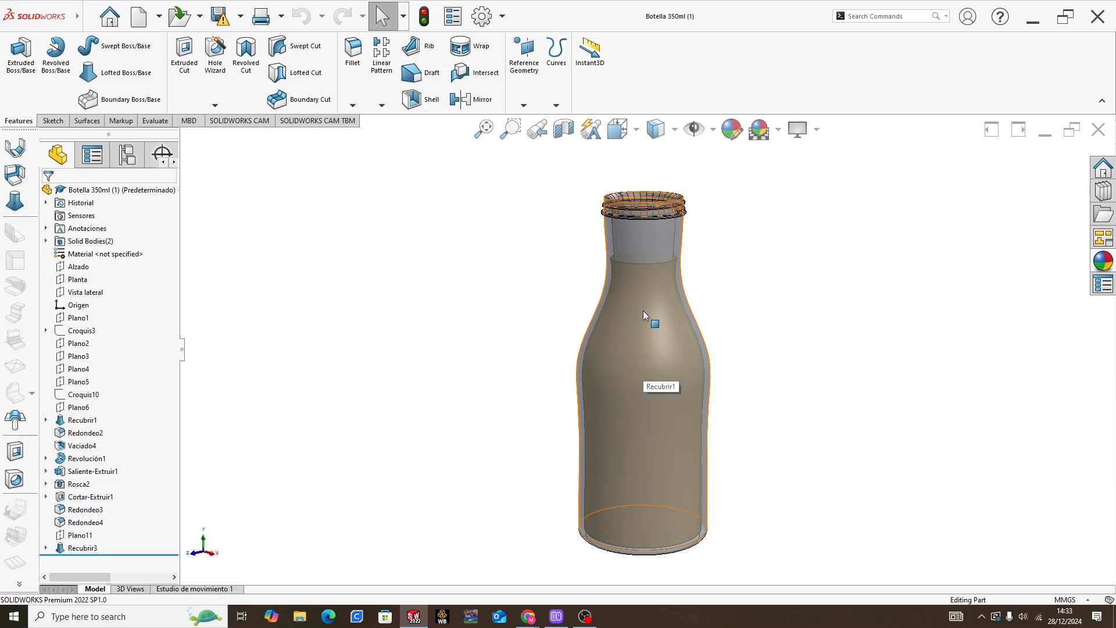
Step: Browse the logos folder of the decal library and start a new decal from the "decals logo" sample
left_click(1097, 265)
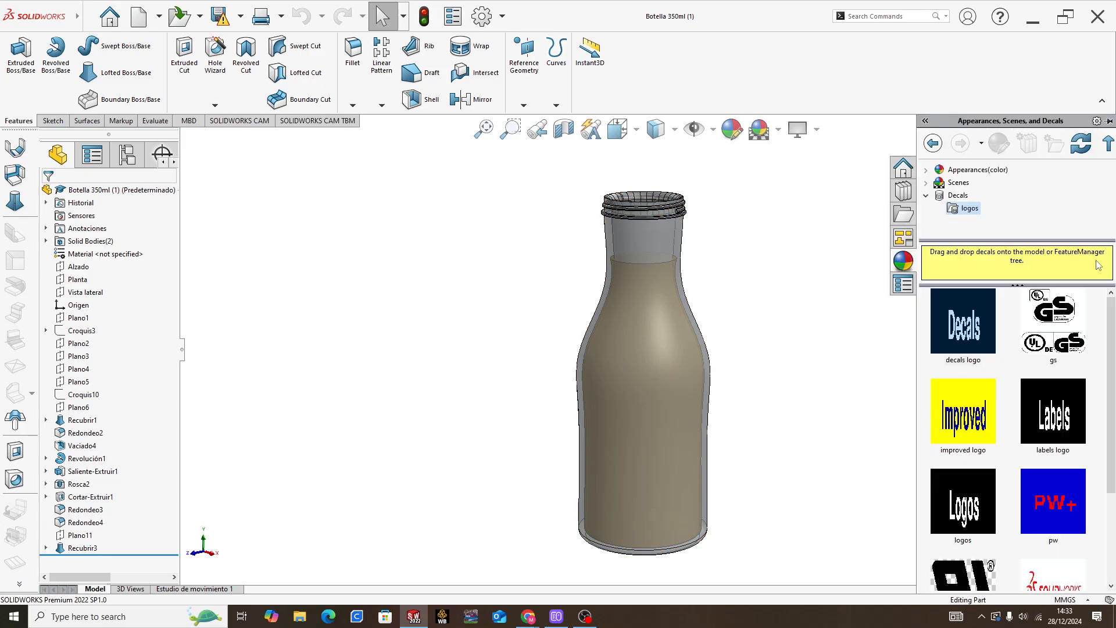
left_click(948, 199)
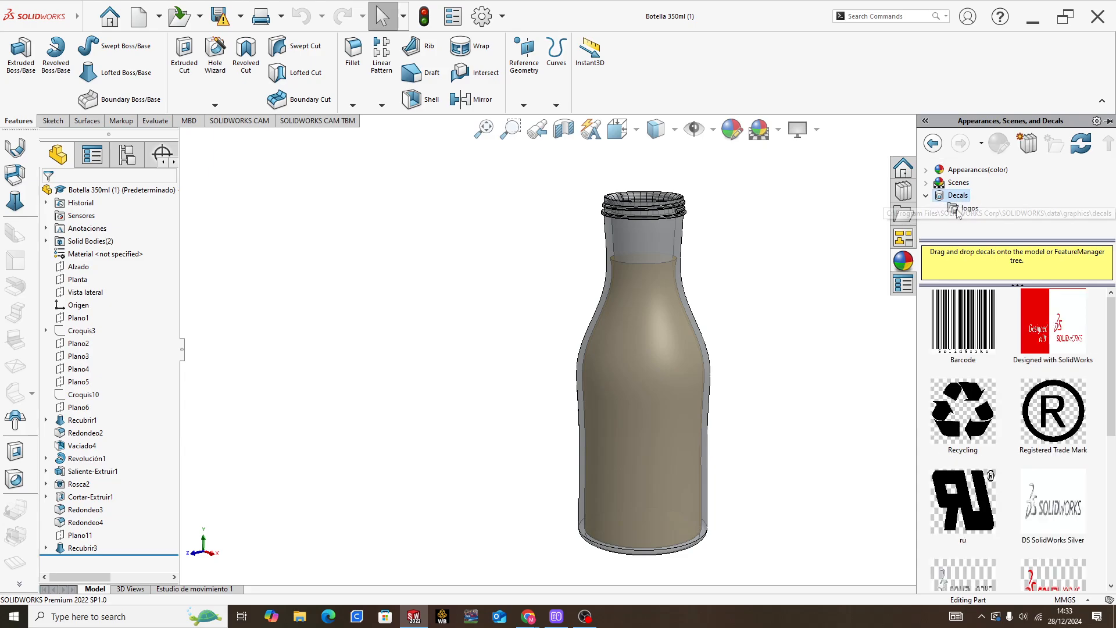
left_click(959, 209)
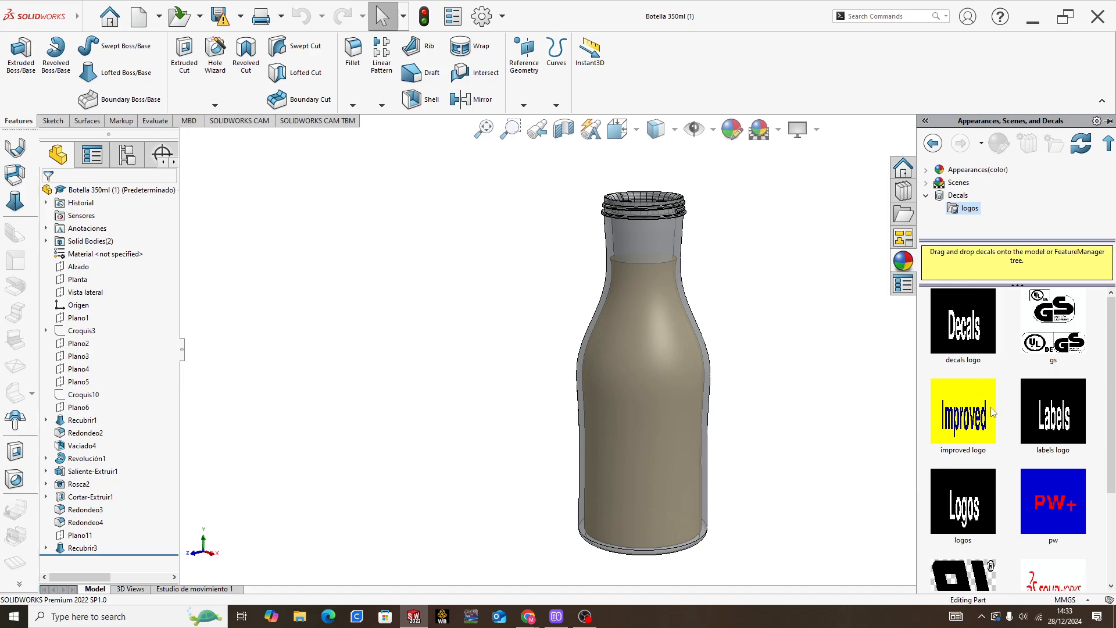
mouse_move(977, 343)
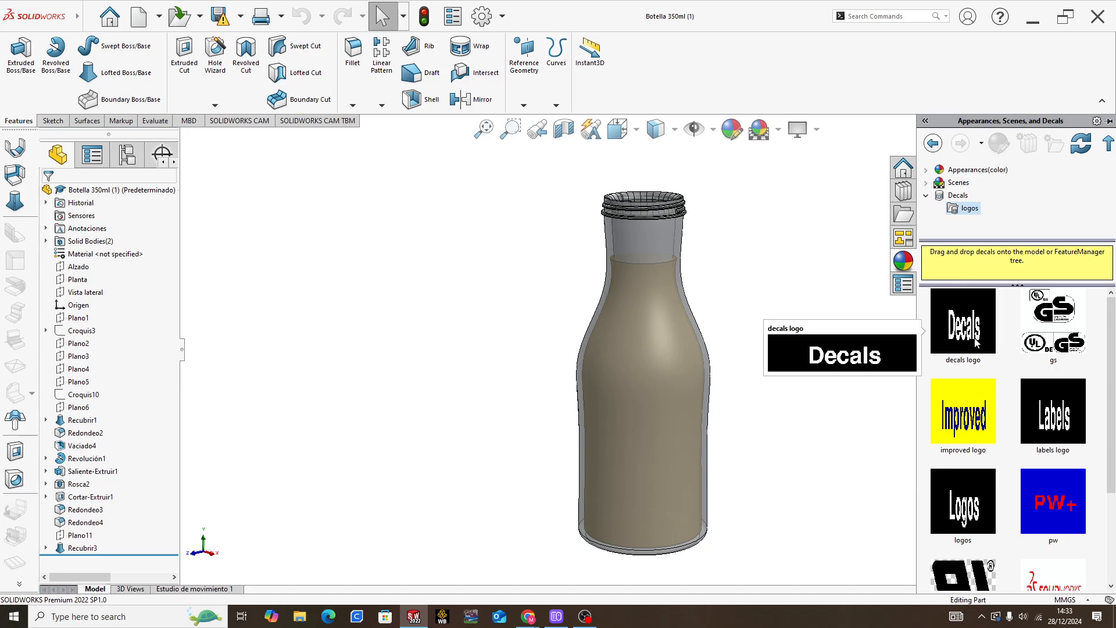
scroll(1013, 384, "down", 2)
scroll(1014, 439, "up", 2)
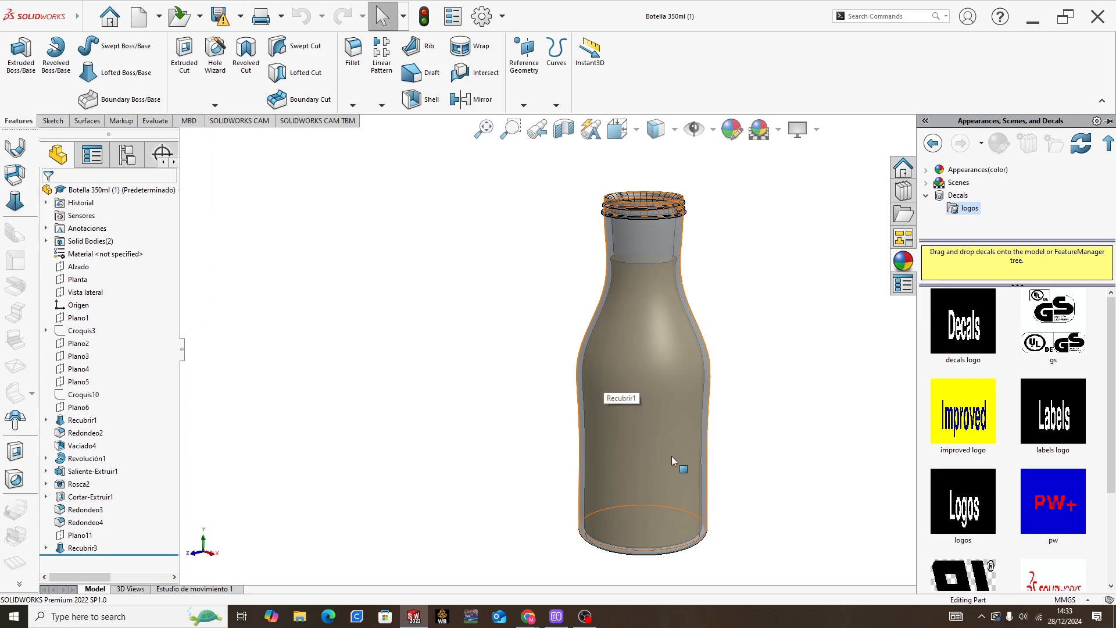
scroll(1011, 433, "down", 2)
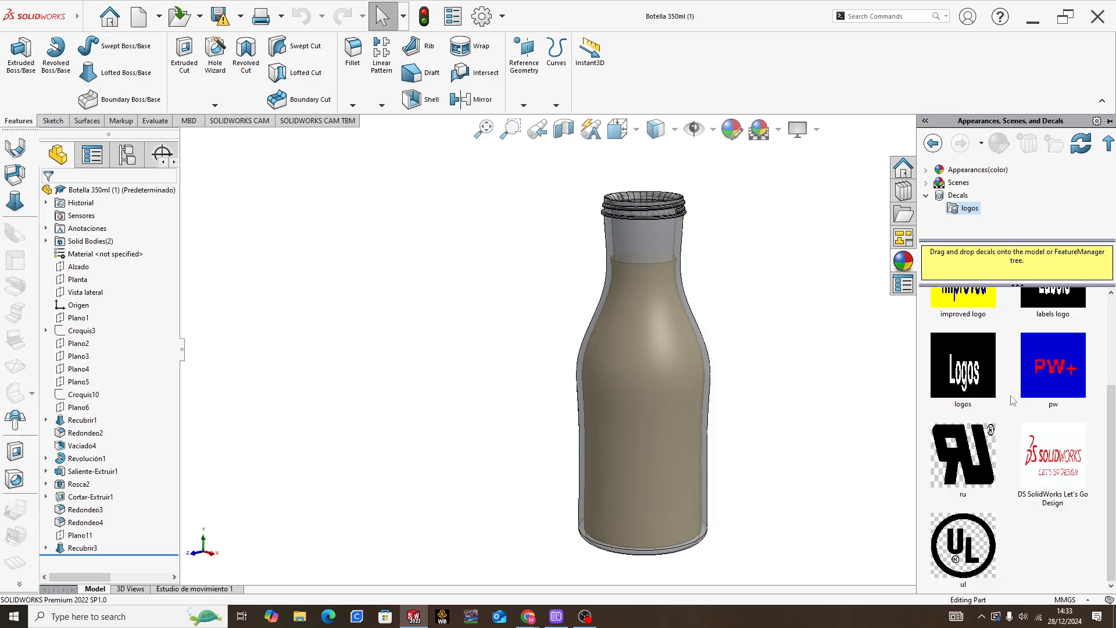
scroll(1011, 400, "up", 2)
left_click(978, 349)
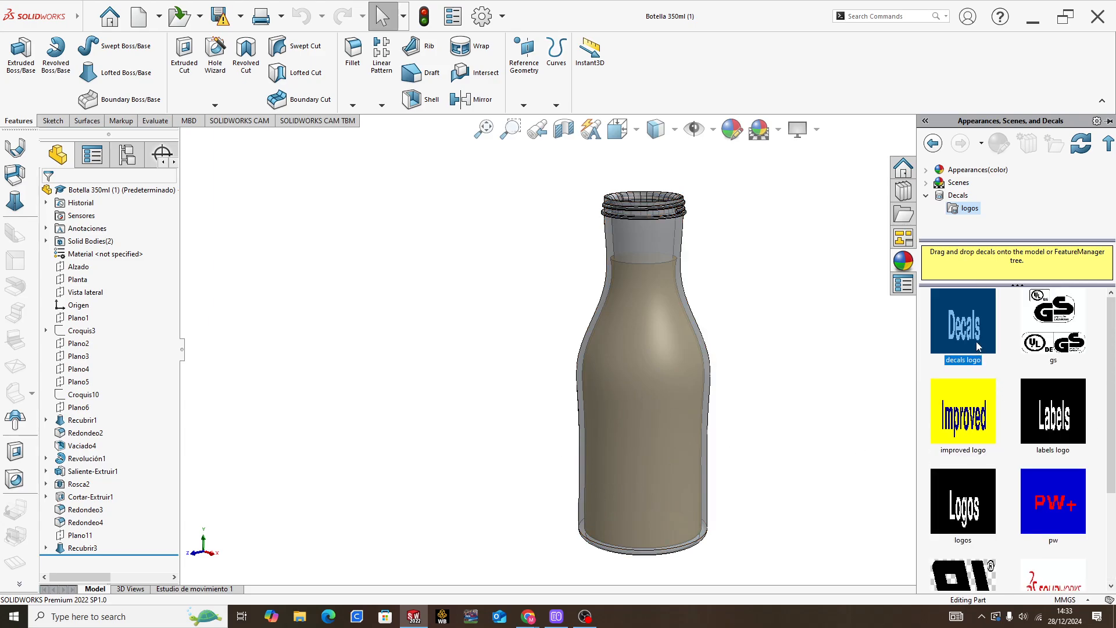
double_click(975, 341)
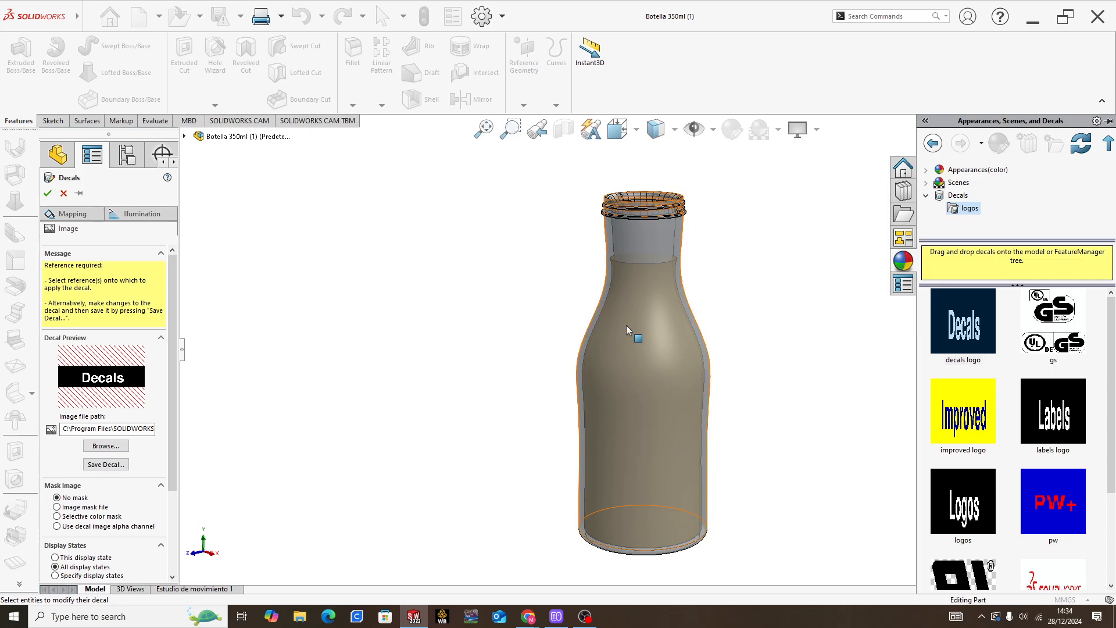
Step: Replace the decal image with "Black and Yellow Fruit Icon Food Logo" from the Downloads folder
left_click(119, 450)
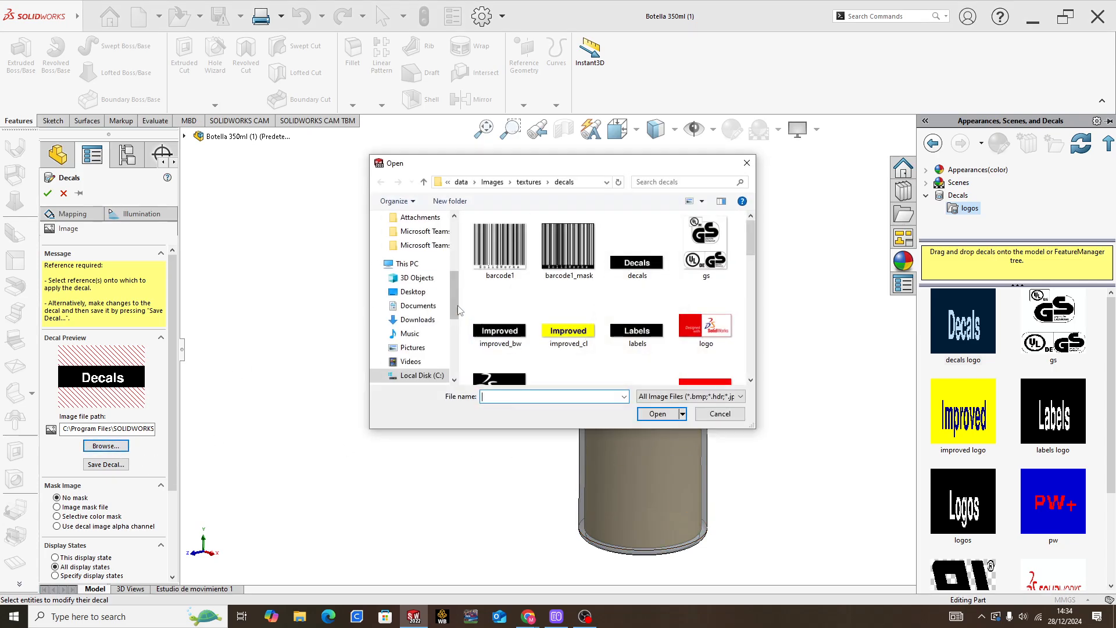
scroll(458, 293, "up", 1)
scroll(458, 292, "up", 3)
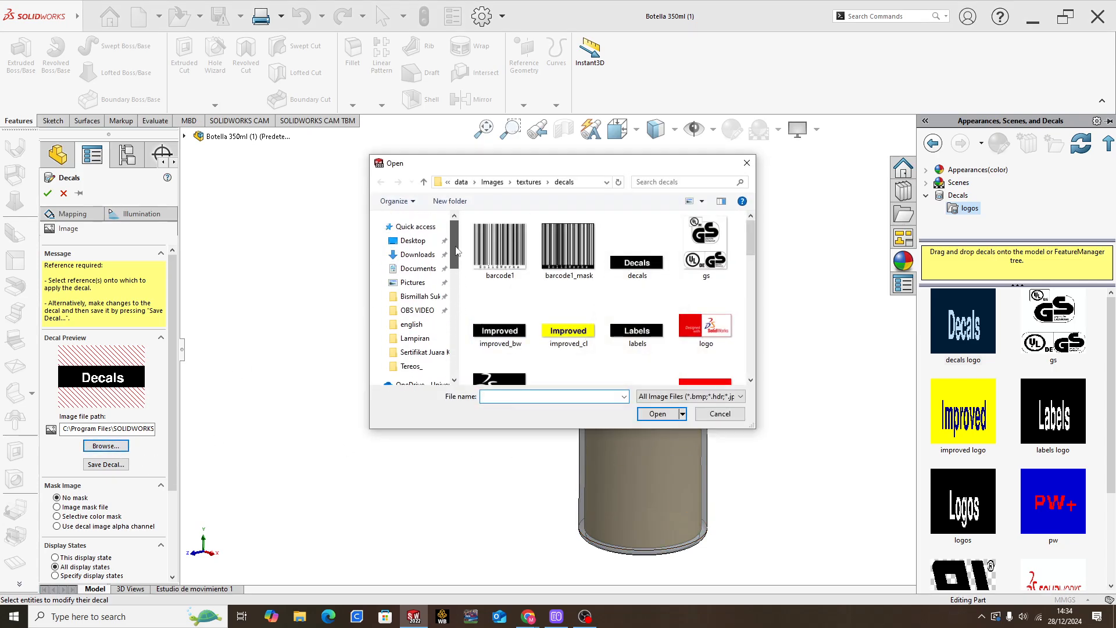
left_click(416, 256)
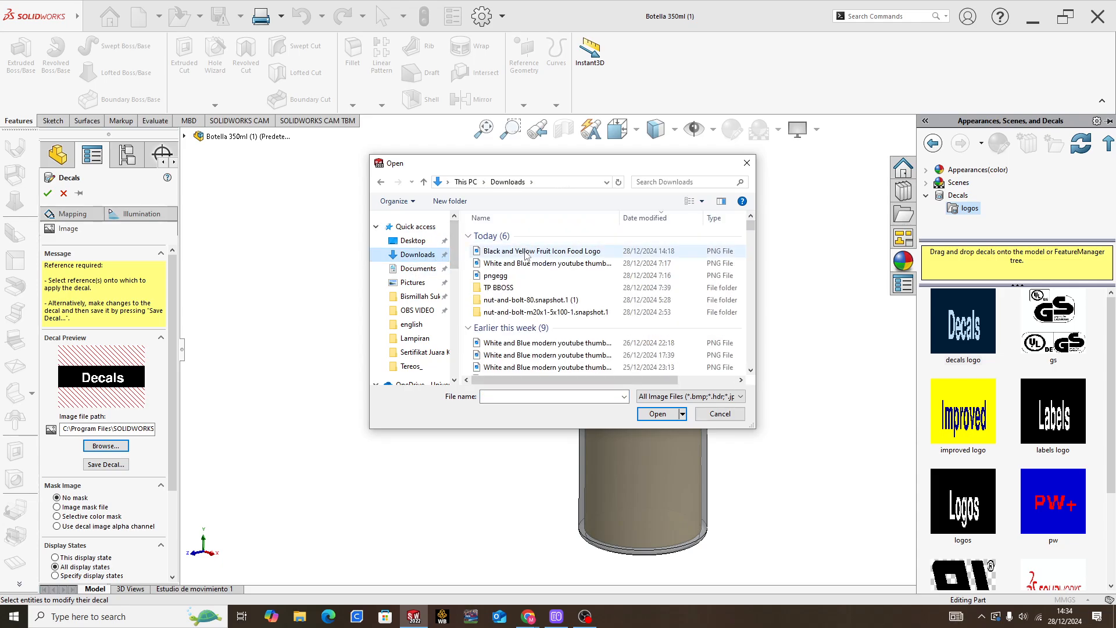
left_click(526, 254)
left_click(657, 413)
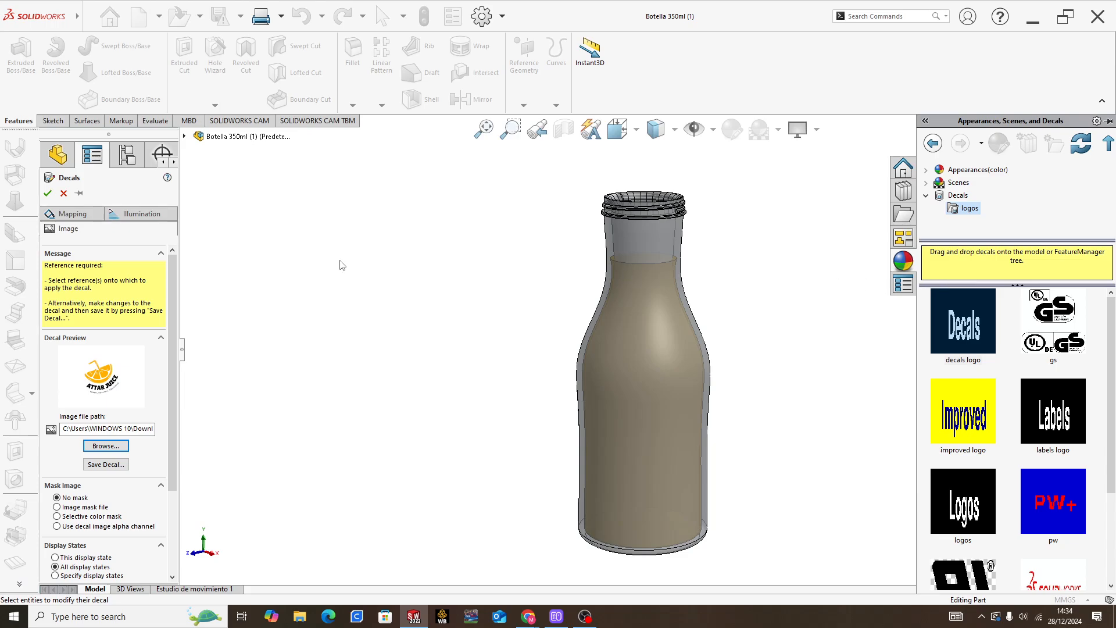
Step: In the decal's mapping settings, apply the image to the outer face of the bottle
left_click(78, 214)
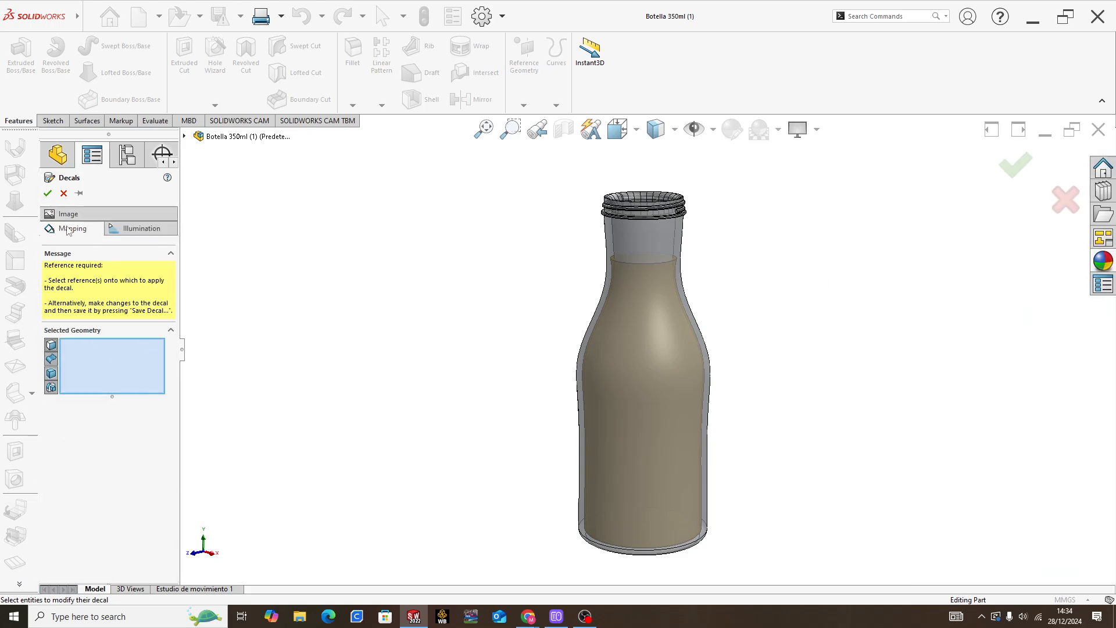
left_click(74, 215)
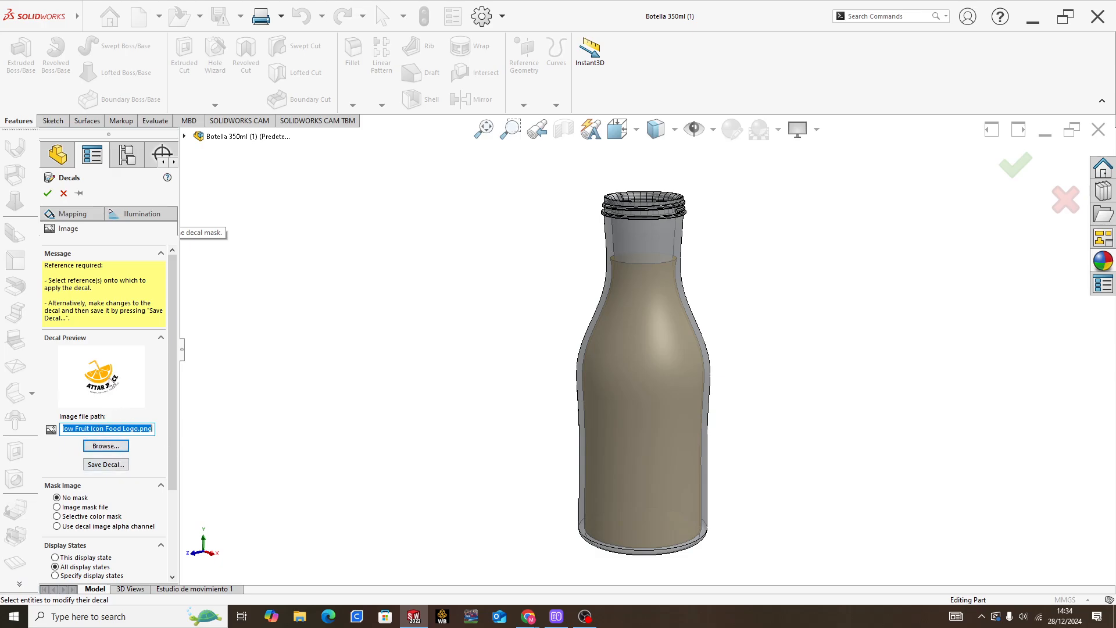
left_click(68, 215)
left_click(74, 232)
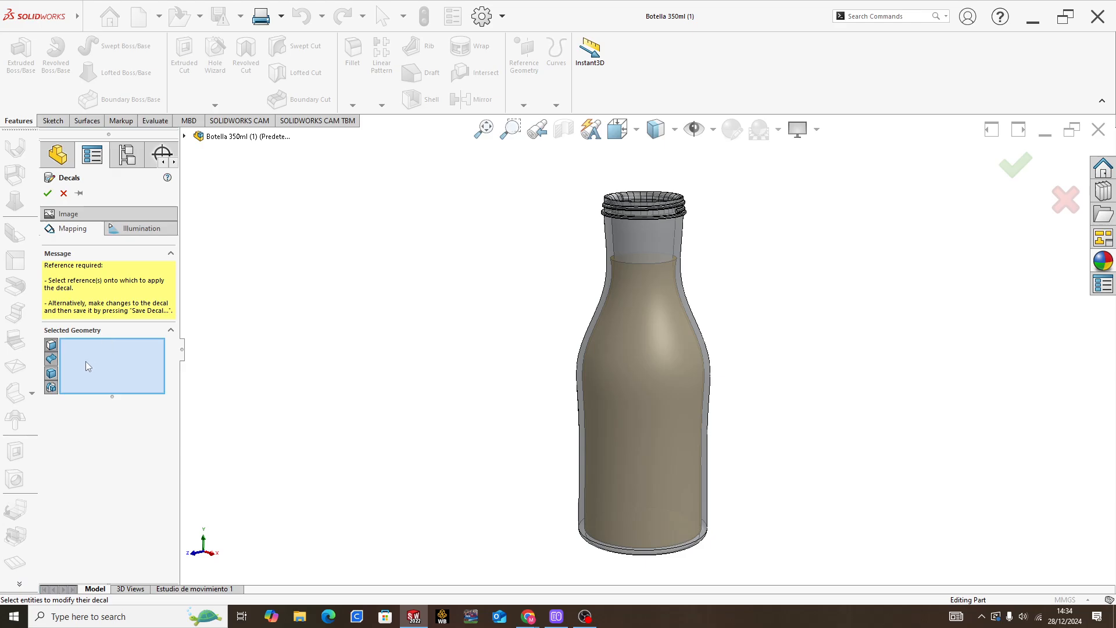
left_click(695, 400)
left_click(561, 399)
middle_click_drag(577, 401, 700, 407)
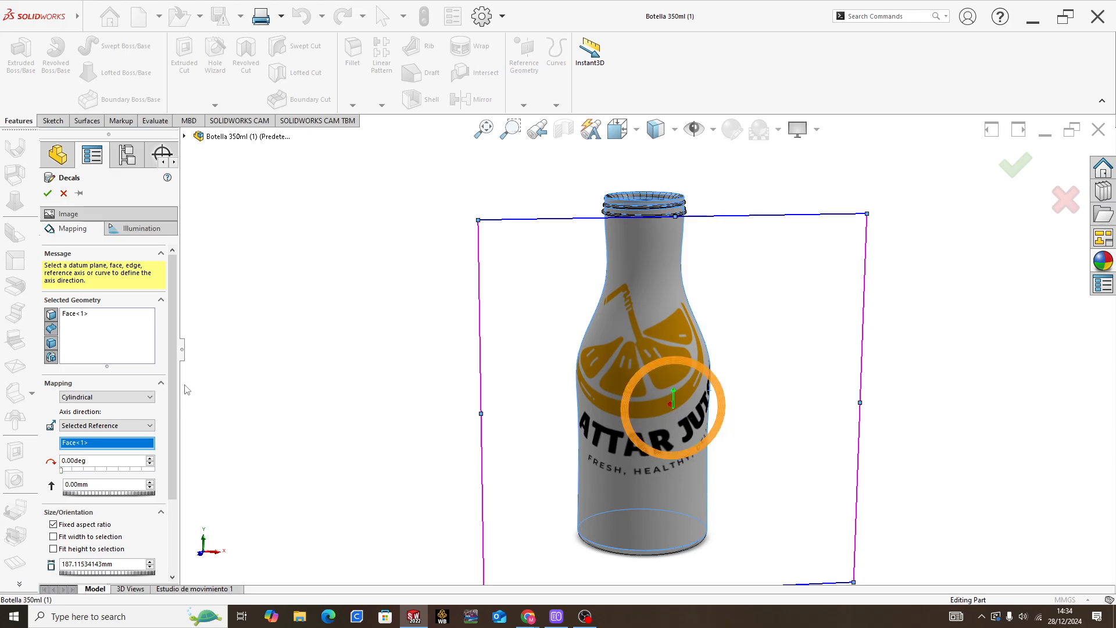
Step: Examine how the cylindrically mapped logo wraps around the bottle, together with its size and position settings
left_click_drag(169, 379, 169, 428)
left_click_drag(723, 380, 611, 367)
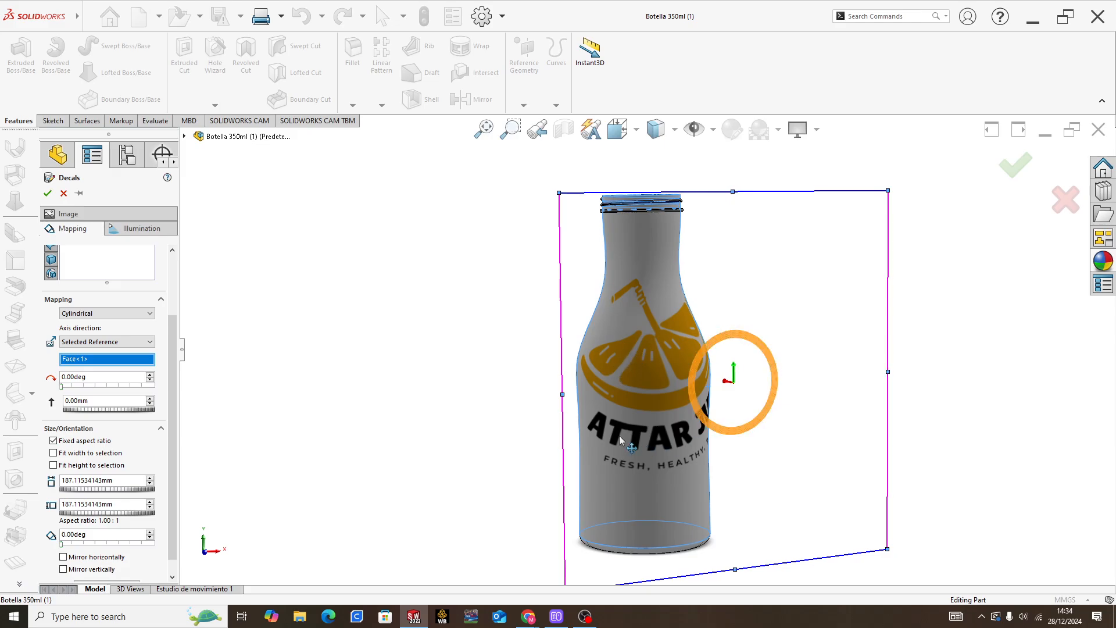
left_click_drag(619, 435, 756, 368)
middle_click_drag(755, 368, 699, 365)
scroll(626, 404, "down", 1)
scroll(691, 393, "up", 3)
scroll(701, 366, "down", 3)
scroll(697, 359, "up", 2)
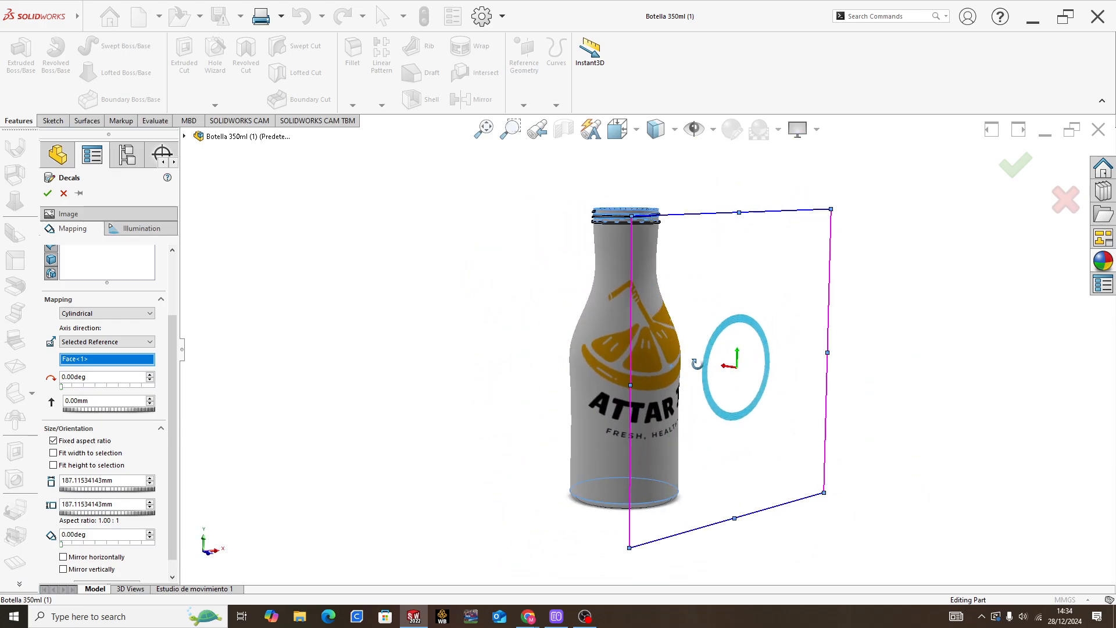
Step: Change the decal mapping to Projection and use the Current View as the projection direction
left_click(72, 314)
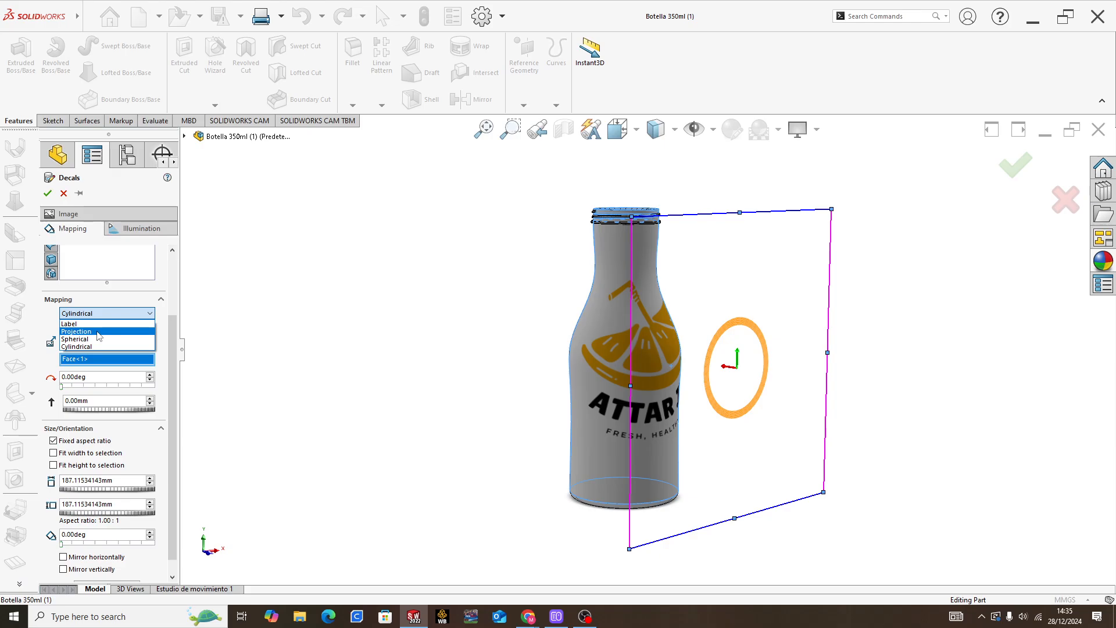
left_click(97, 332)
middle_click_drag(570, 407, 506, 436)
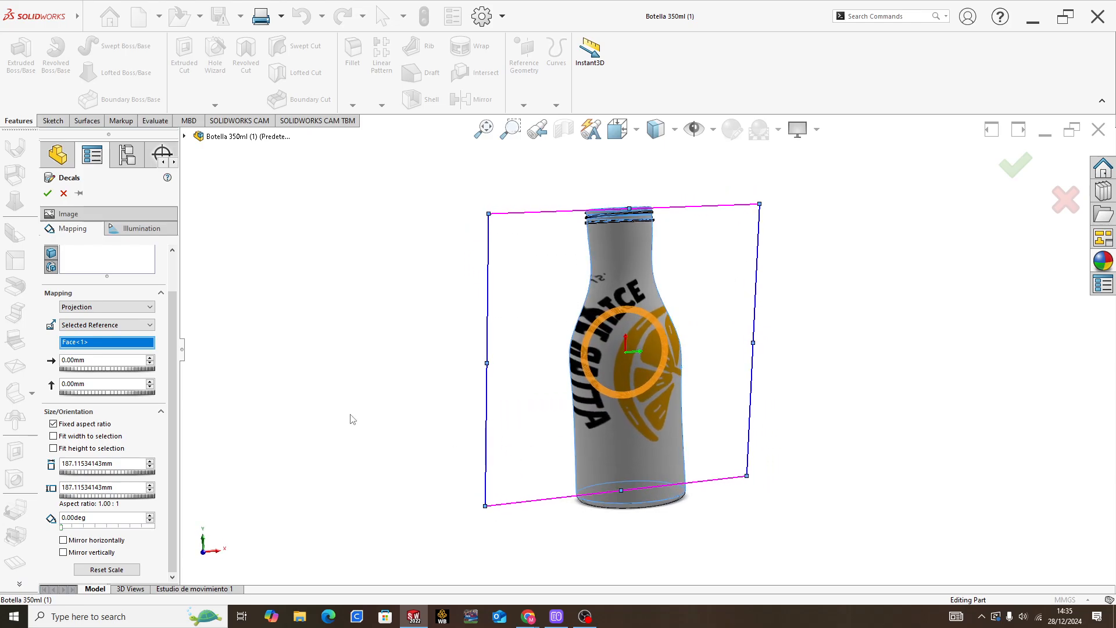
left_click(121, 326)
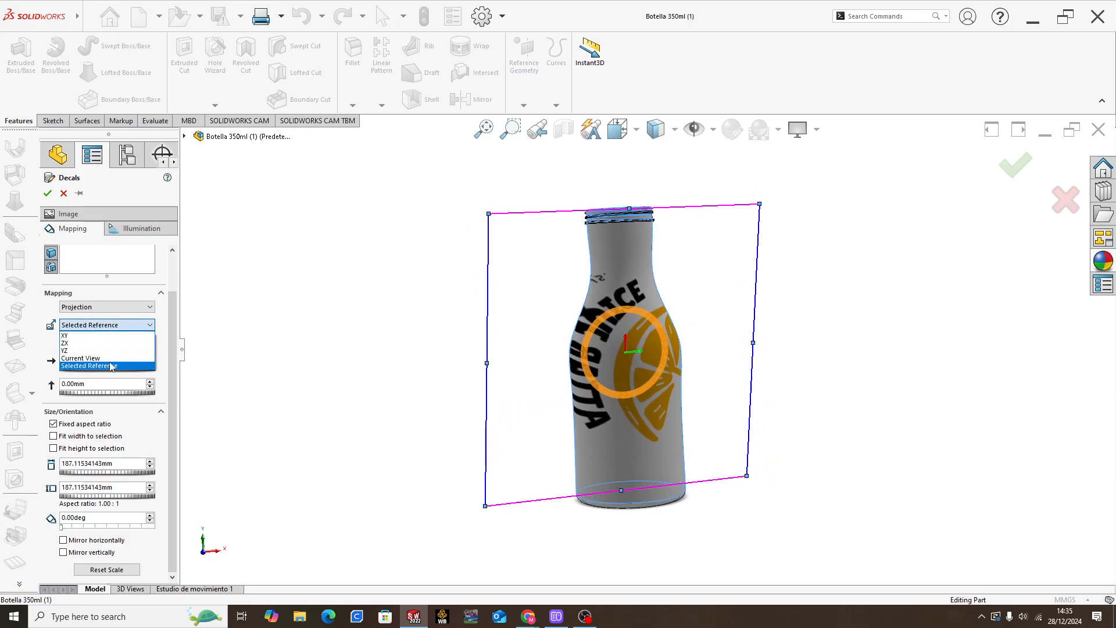
left_click(110, 358)
middle_click_drag(488, 353, 628, 384)
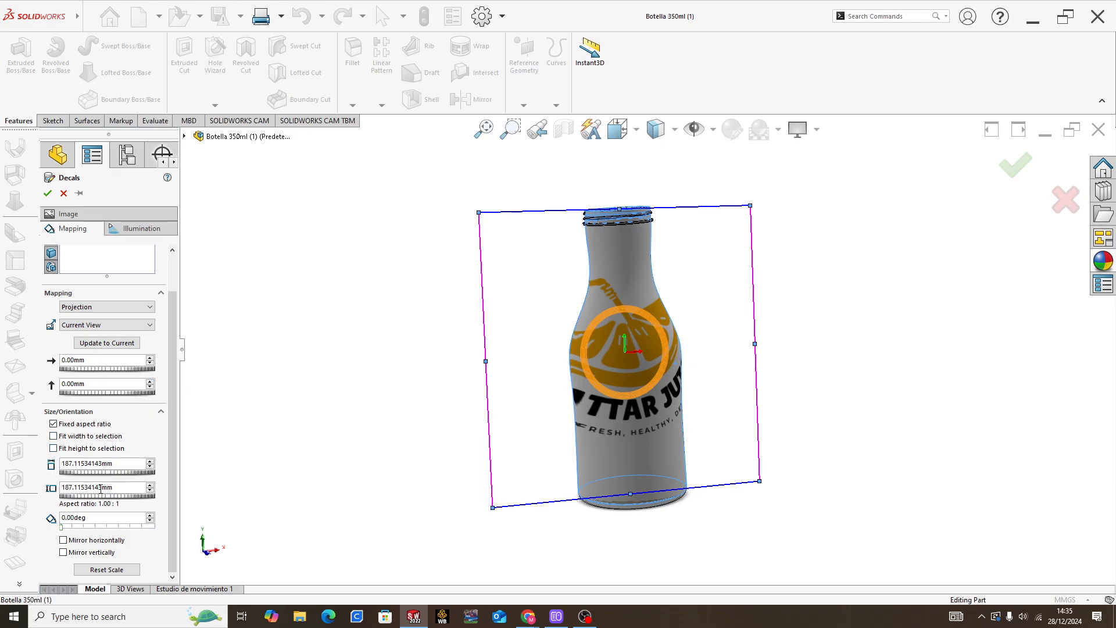
Step: Set the decal's width and height to 100 mm each and turn off its fixed aspect ratio
double_click(115, 463)
type("100")
key("Return")
key("Tab")
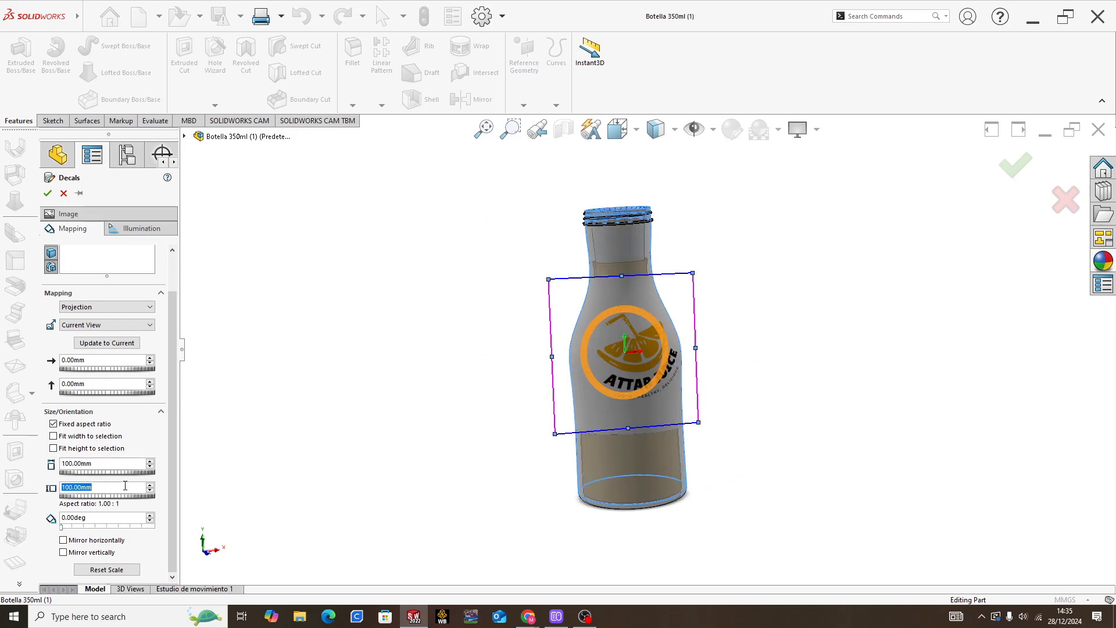
type("100")
key("Return")
left_click(146, 428)
middle_click_drag(528, 344, 735, 361)
mouse_move(658, 365)
middle_mouse_down()
mouse_move(727, 349)
mouse_move(660, 359)
mouse_move(668, 352)
middle_mouse_up()
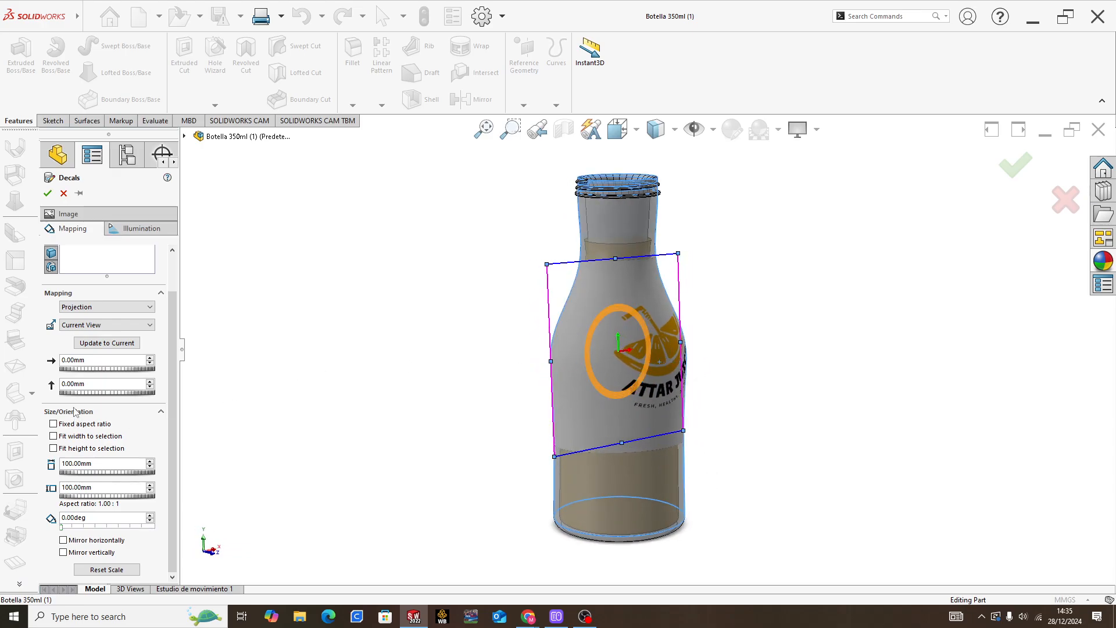
Step: Lower the logo on the bottle by setting the decal's vertical position to -45 mm
left_click(150, 388)
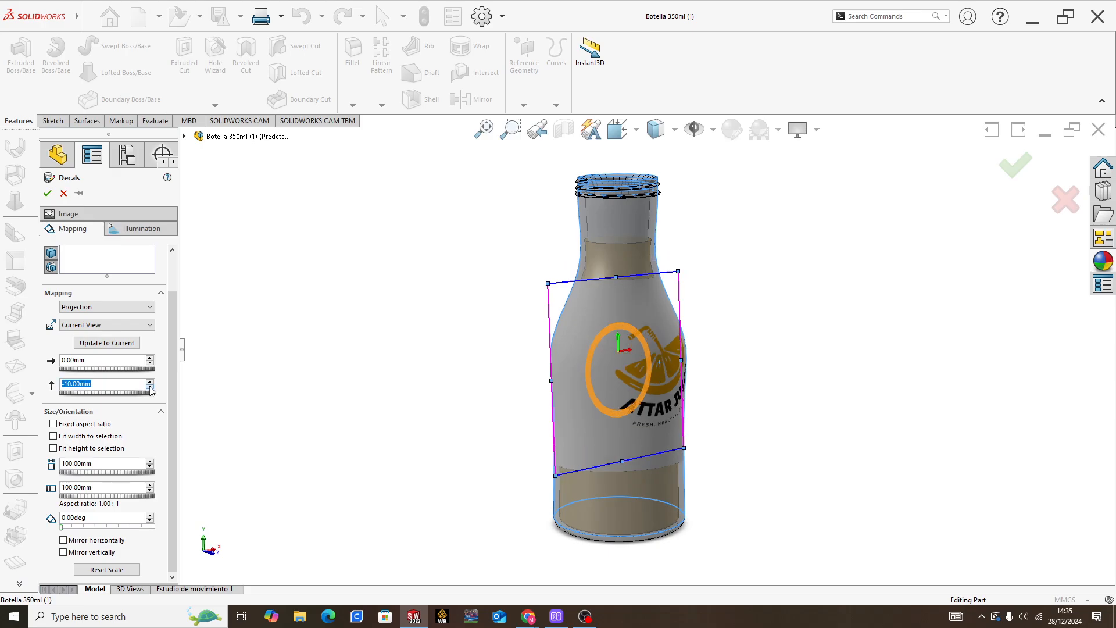
left_click(151, 381)
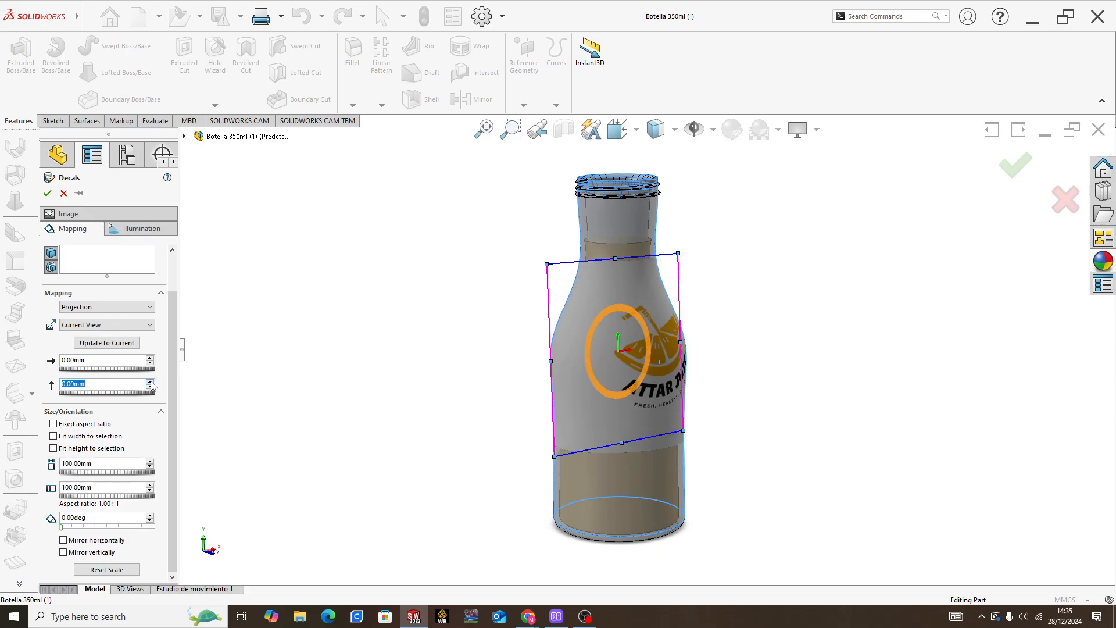
left_click(150, 388)
left_click(150, 389)
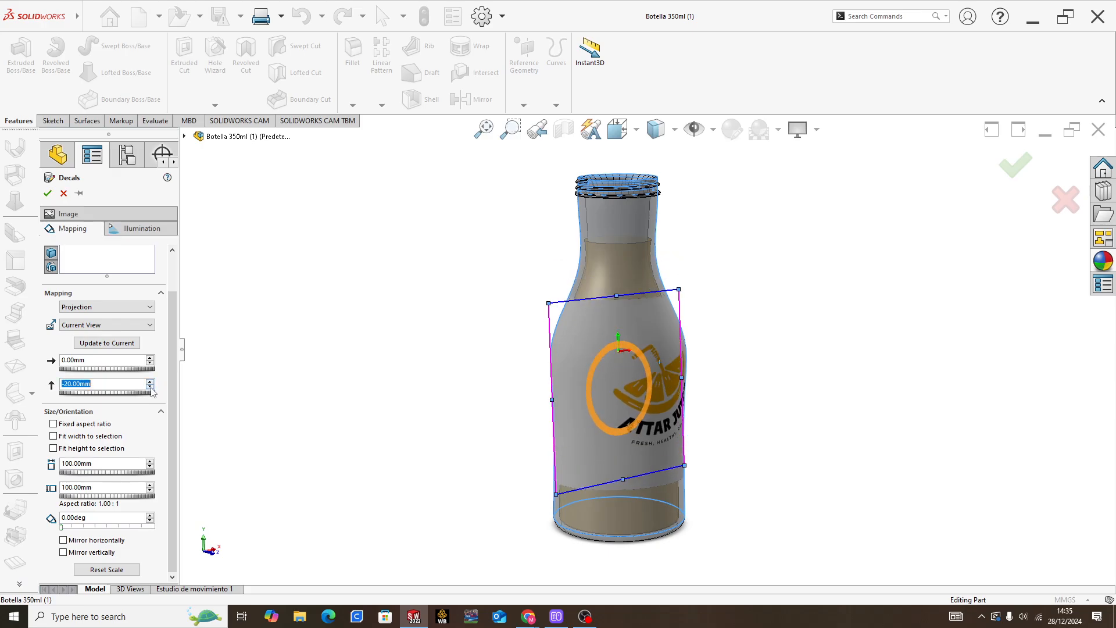
left_click(150, 388)
left_click(151, 389)
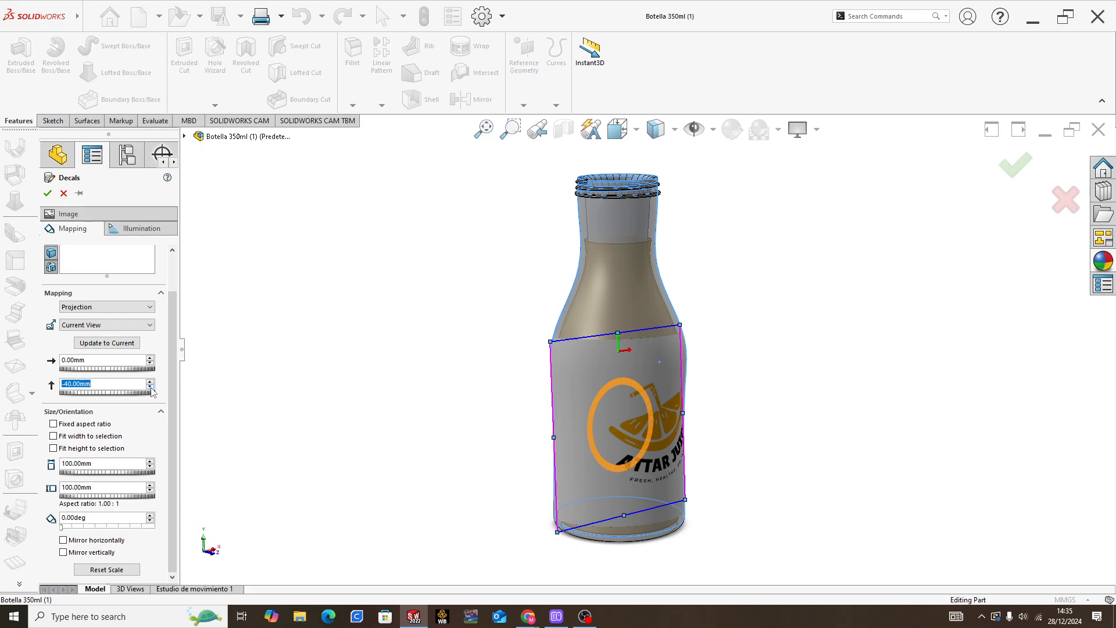
left_click(151, 388)
middle_click_drag(448, 419, 444, 384)
scroll(407, 386, "down", 1)
double_click(117, 385)
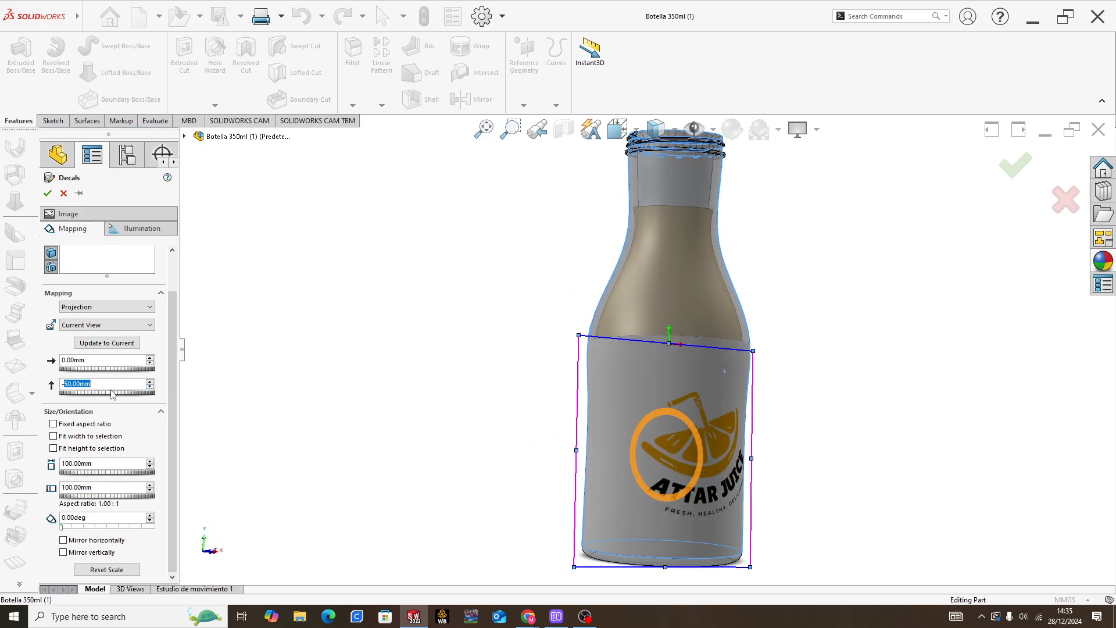
type("45")
key("Return")
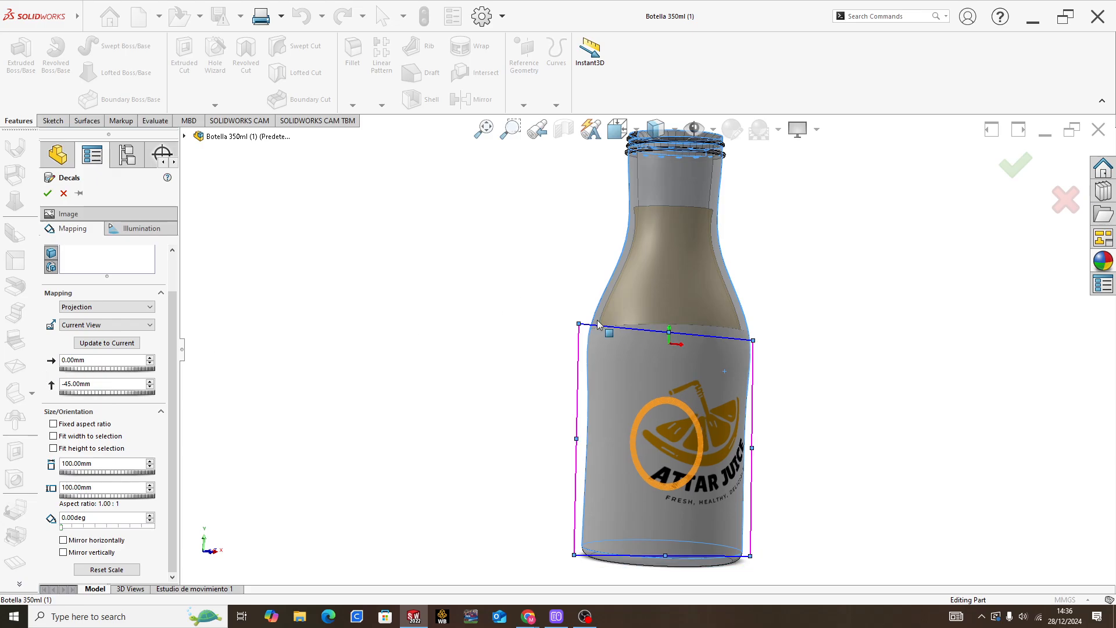
Step: Examine the projected logo from several sides of the bottle and review the mapping types, keeping Projection
scroll(680, 417, "up", 4)
middle_click_drag(622, 437, 669, 389)
scroll(671, 420, "down", 5)
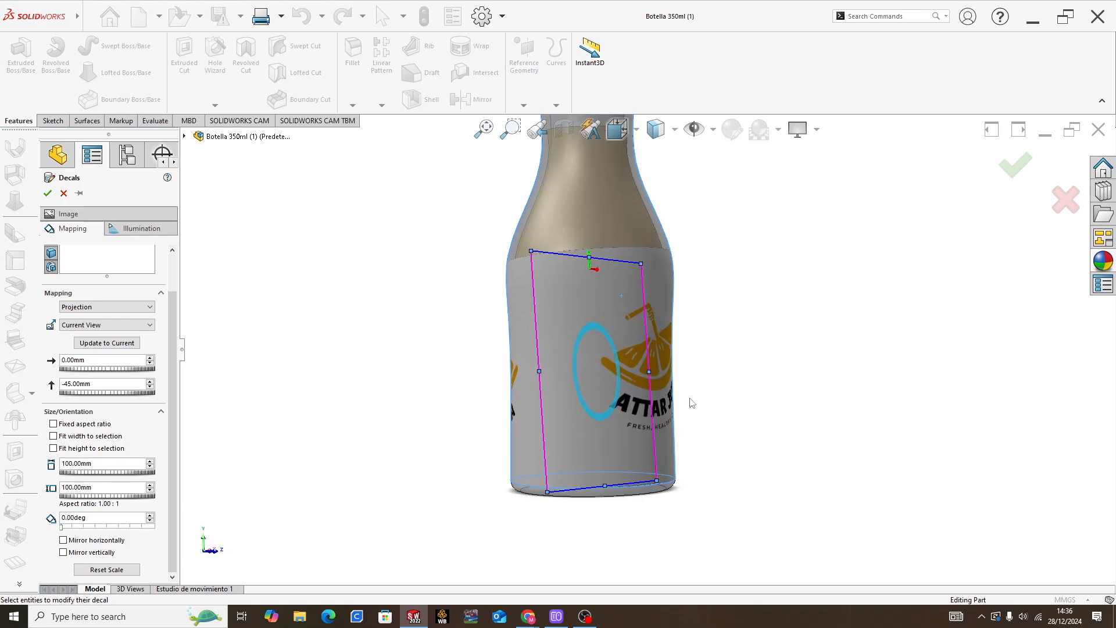
left_click(90, 309)
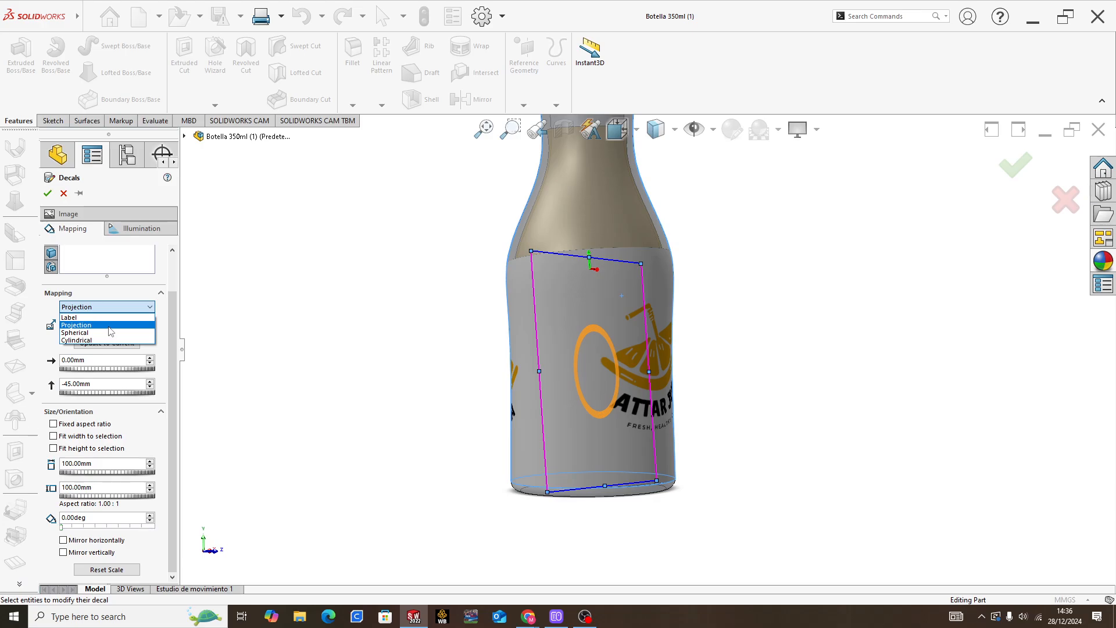
left_click(109, 327)
middle_click_drag(556, 358, 725, 354)
scroll(706, 354, "down", 1)
scroll(564, 366, "up", 2)
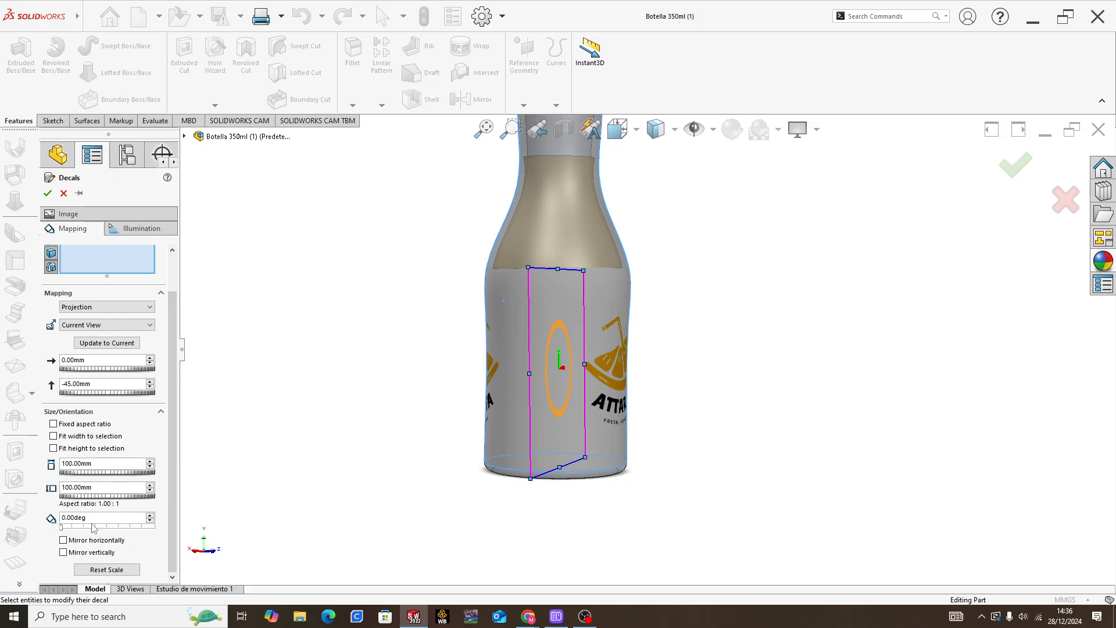
Step: Set the decal's rotation to 8 degrees and inspect the tilted logo on the bottle
scroll(567, 405, "down", 1)
middle_click_drag(568, 406, 519, 418)
scroll(151, 516, "up", 8)
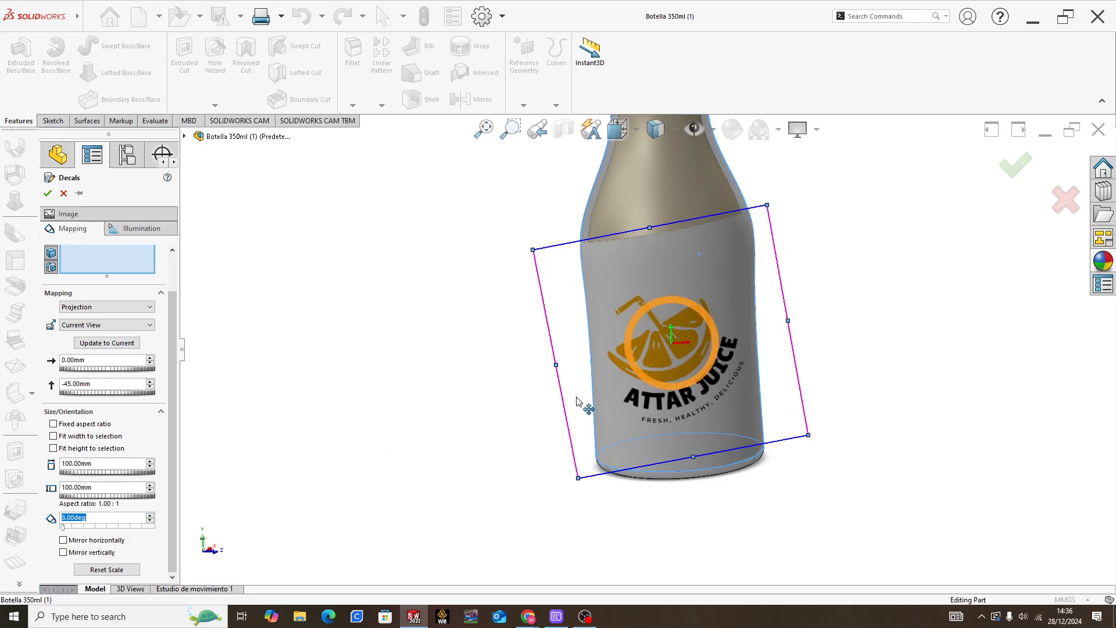
middle_click_drag(584, 404, 400, 447)
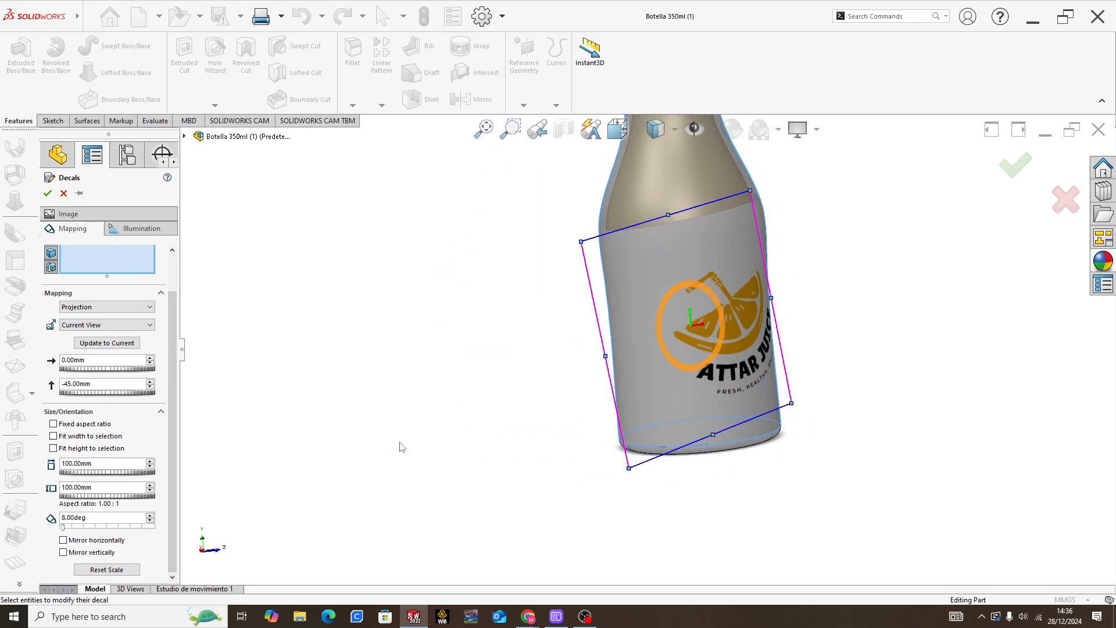
Step: Set the decal's rotation to 0 degrees, check the logo around the bottle, and apply the decal
left_click(135, 516)
type("0")
key("Return")
scroll(677, 356, "down", 3)
middle_click_drag(677, 355, 738, 318)
scroll(683, 339, "down", 4)
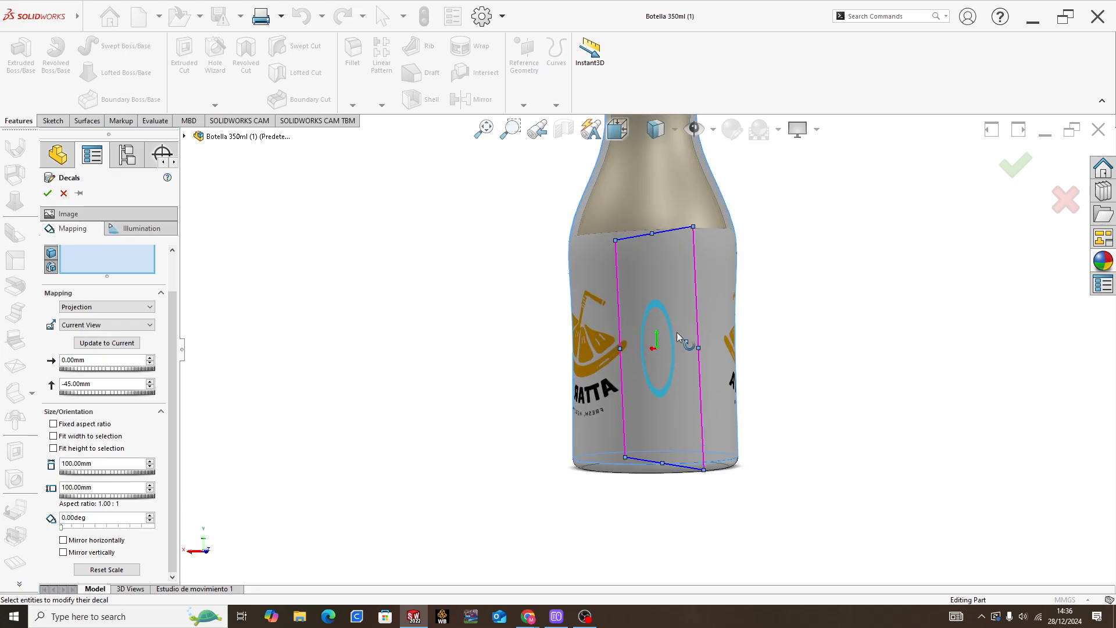
scroll(678, 336, "up", 2)
middle_click_drag(679, 337, 788, 326)
middle_click_drag(630, 346, 701, 333)
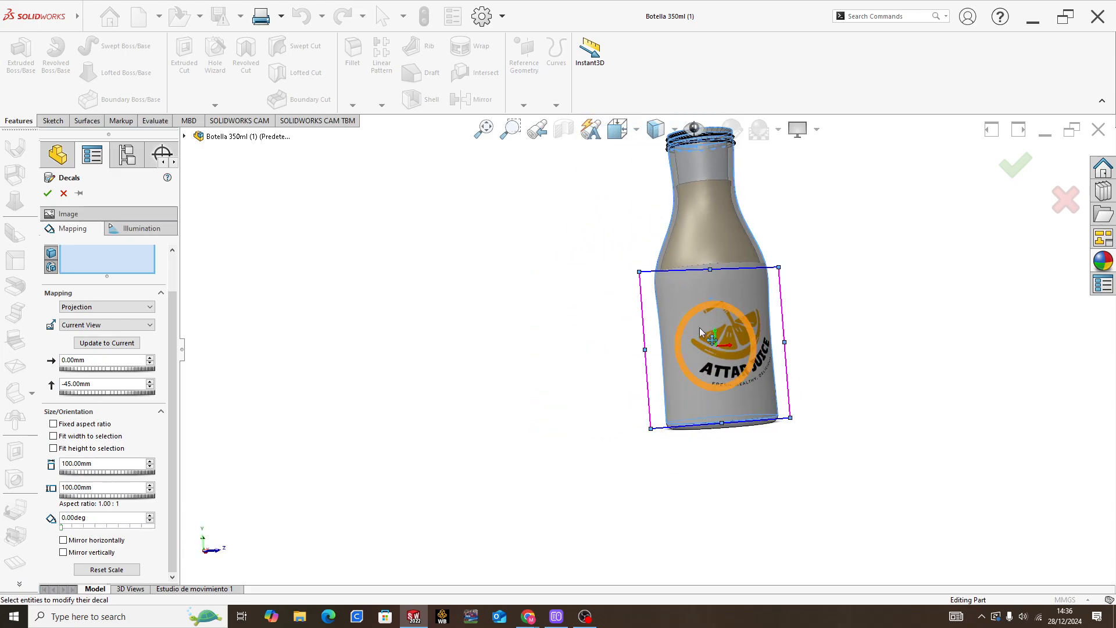
left_click(47, 194)
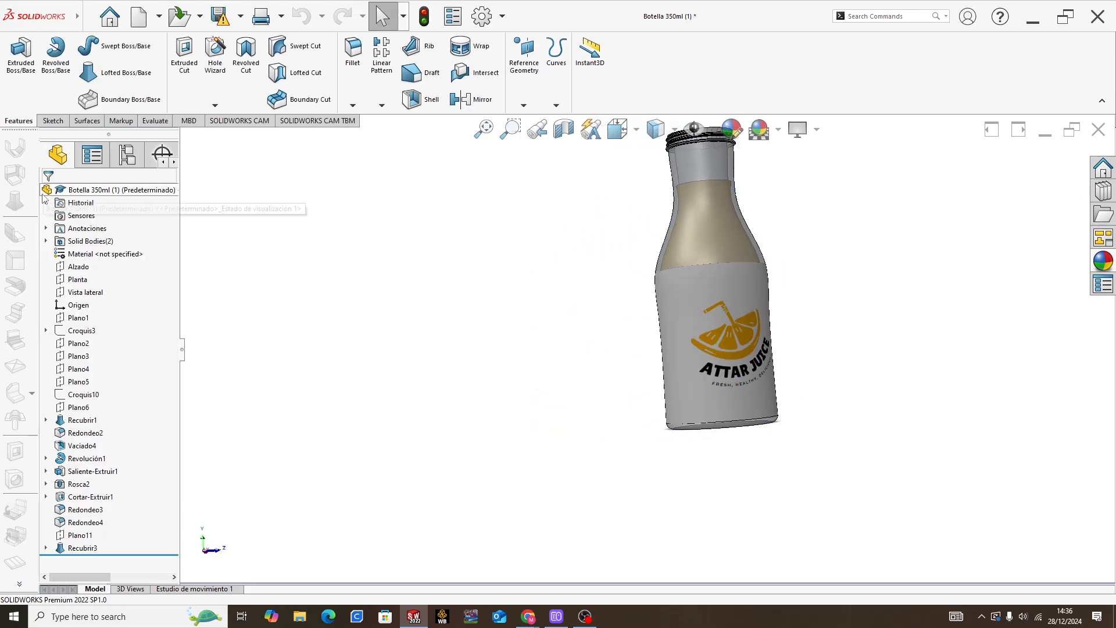
Step: Examine the applied juice logo on the bottle up close and from different angles
scroll(792, 273, "down", 3)
middle_click_drag(792, 273, 726, 352)
scroll(727, 352, "up", 3)
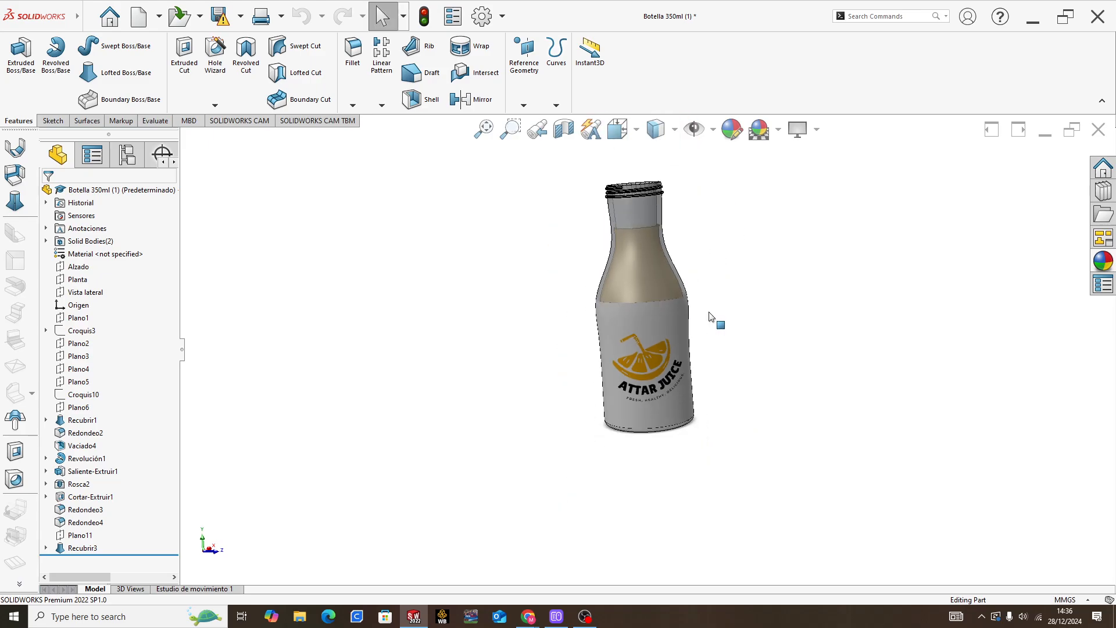
scroll(721, 325, "down", 2)
scroll(648, 311, "up", 3)
scroll(645, 315, "down", 2)
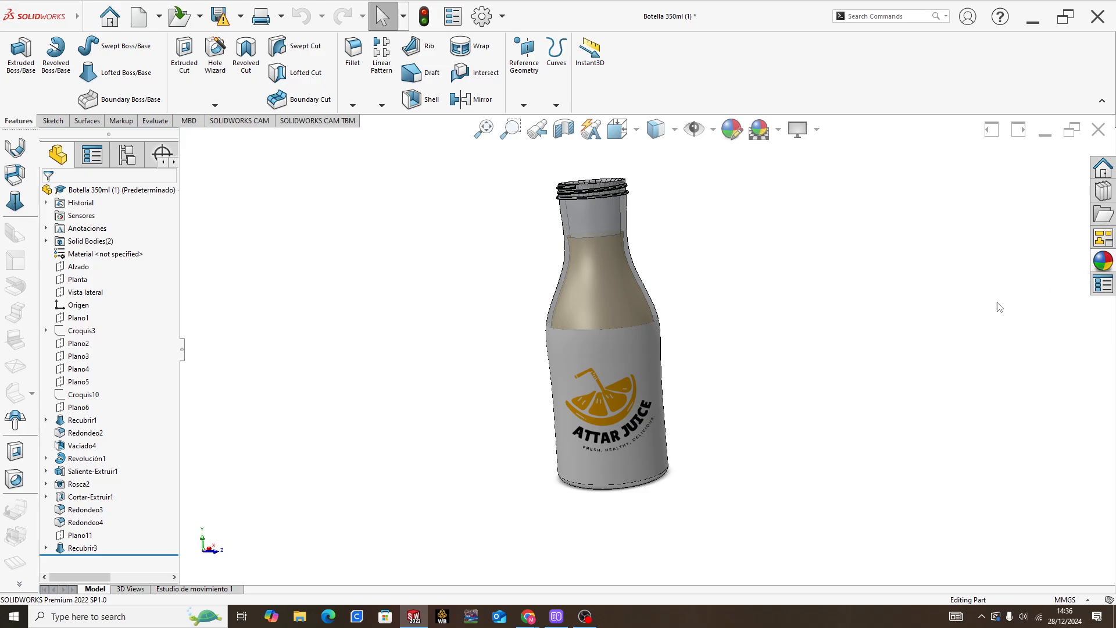
mouse_move(640, 314)
middle_mouse_down()
mouse_move(664, 311)
mouse_move(648, 317)
middle_mouse_up()
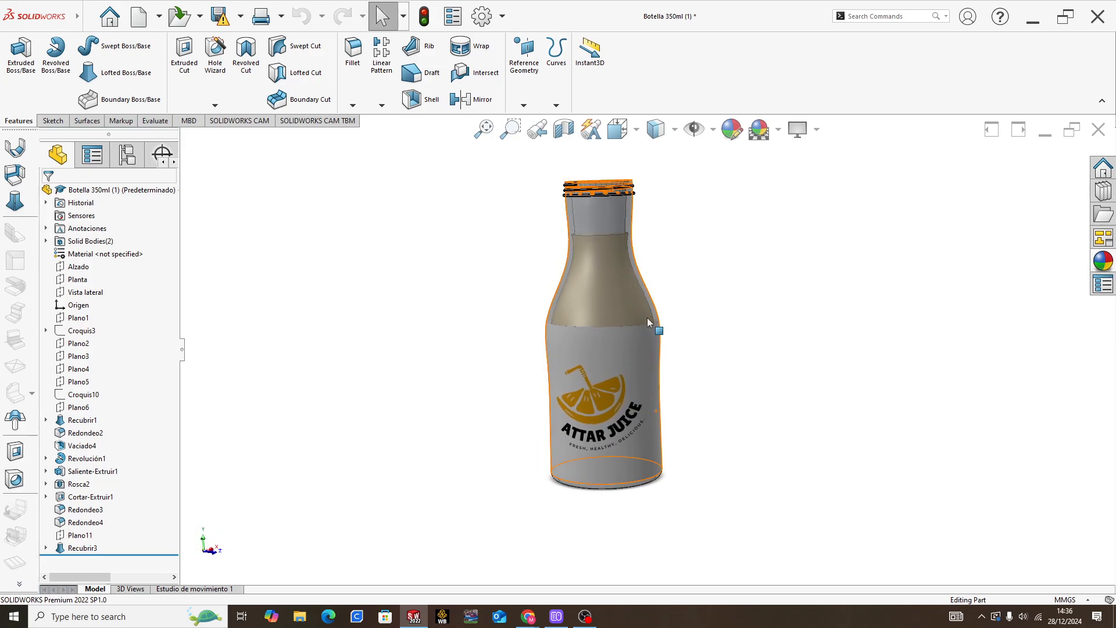
scroll(646, 337, "down", 3)
scroll(653, 344, "up", 3)
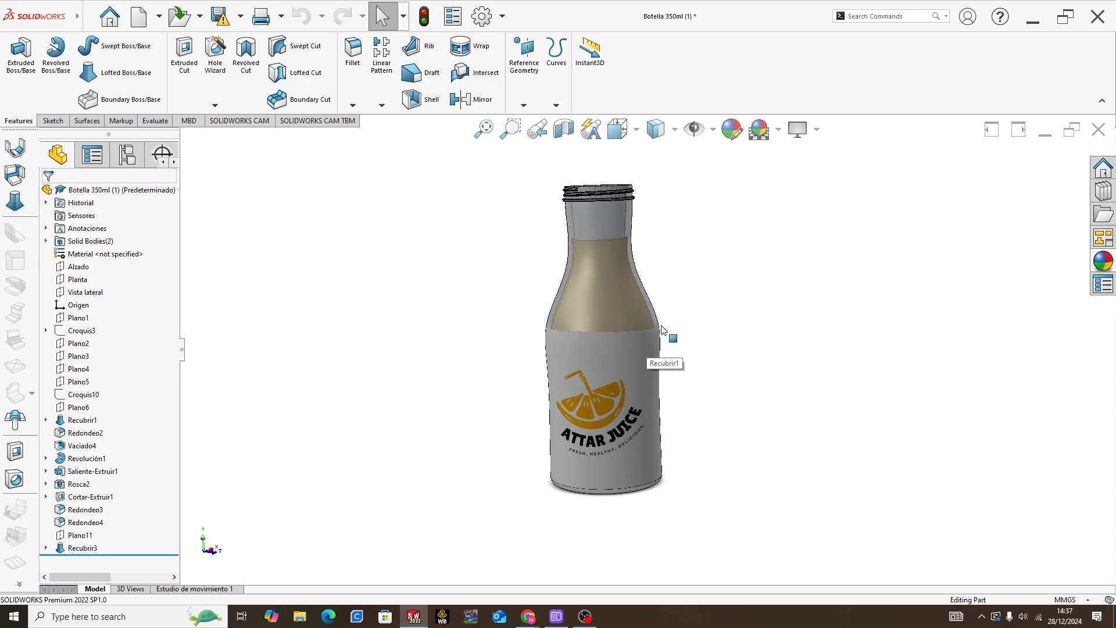